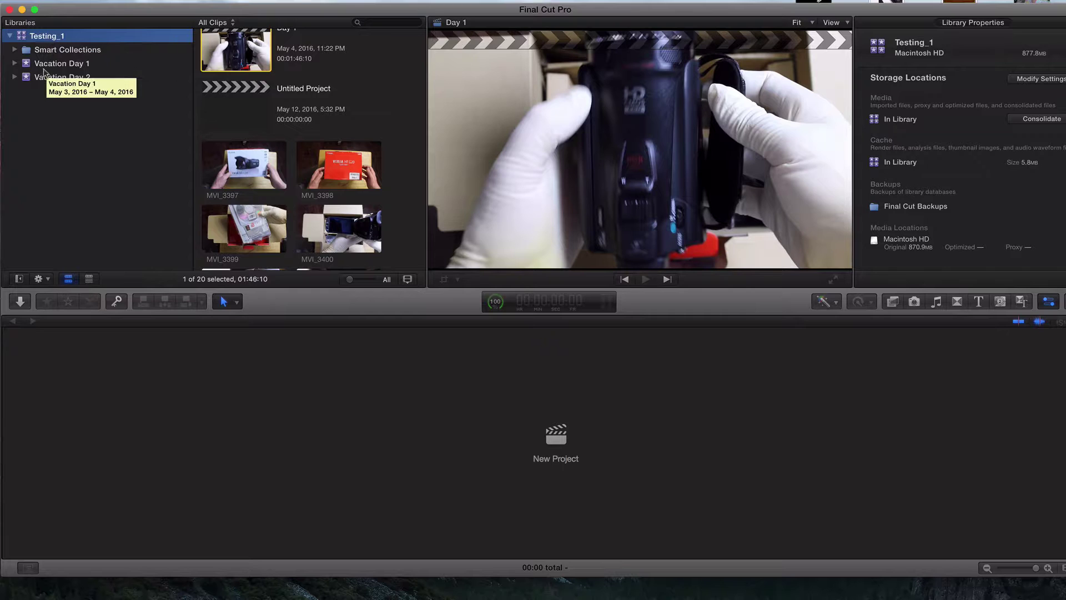
# Step: Look through the projects and clips in the Vacation Day 1 and Vacation Day 2 events
pyautogui.click(46, 64)
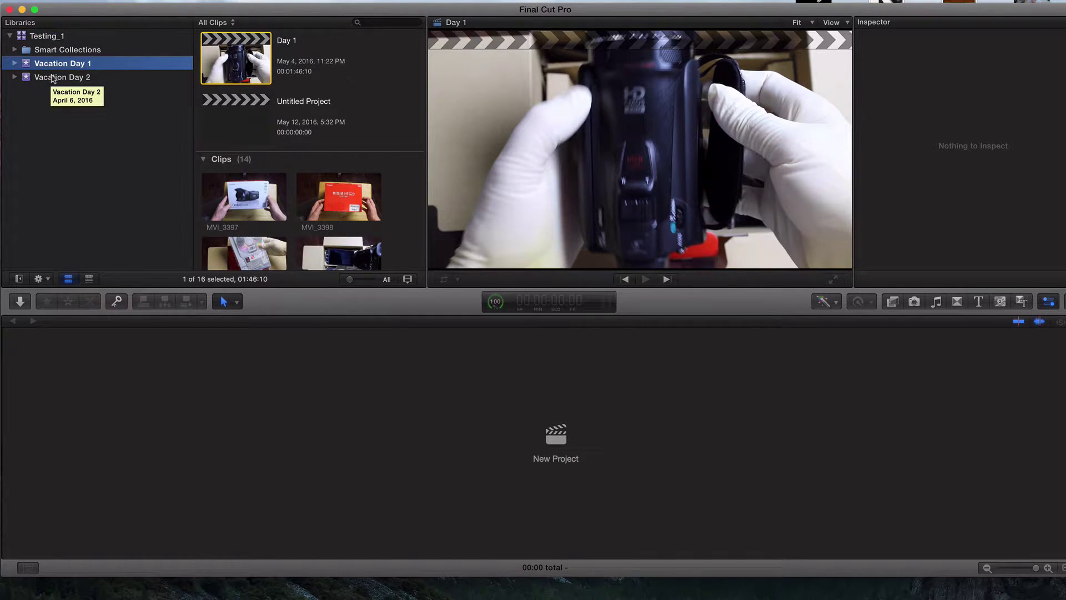
pyautogui.click(51, 78)
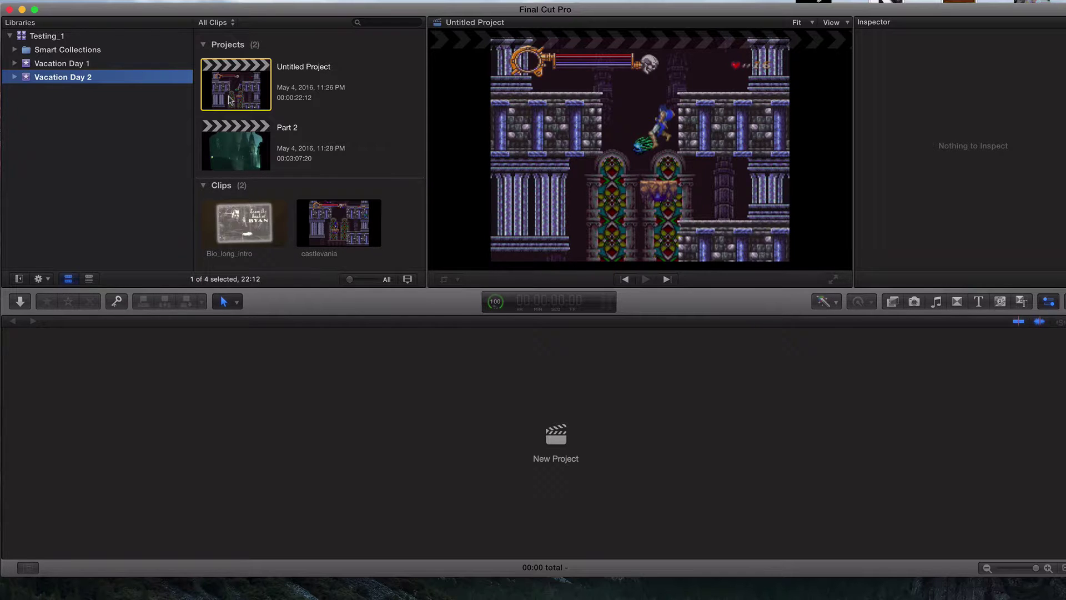
# Step: Lower the Final Cut Pro window to expose the desktop and move the Sup Baby drive icon higher, clear of the window
pyautogui.moveTo(258, 7); pyautogui.dragTo(245, 207)
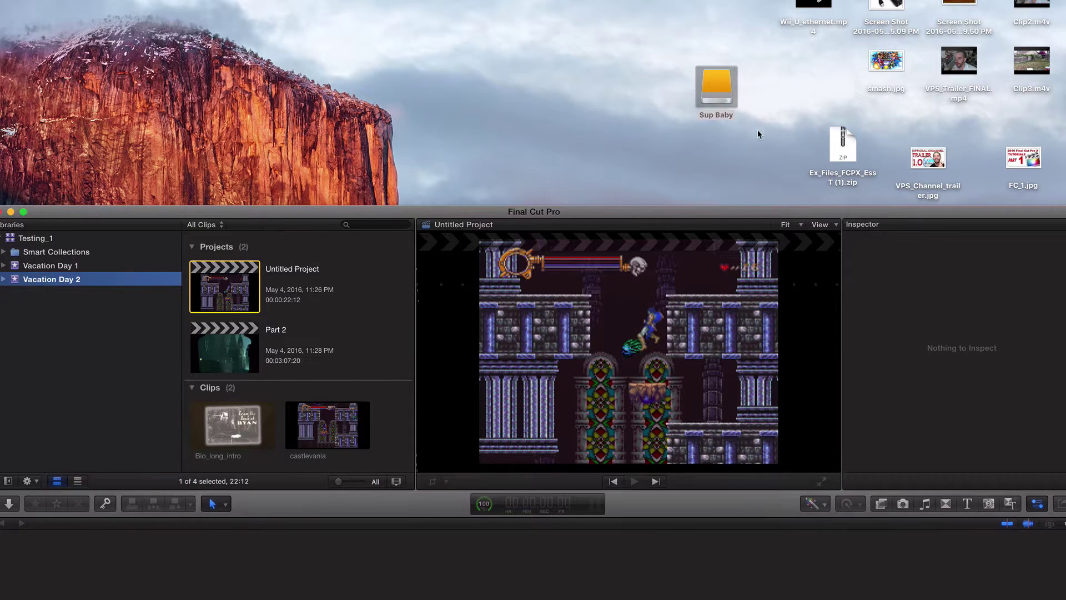
pyautogui.click(713, 119)
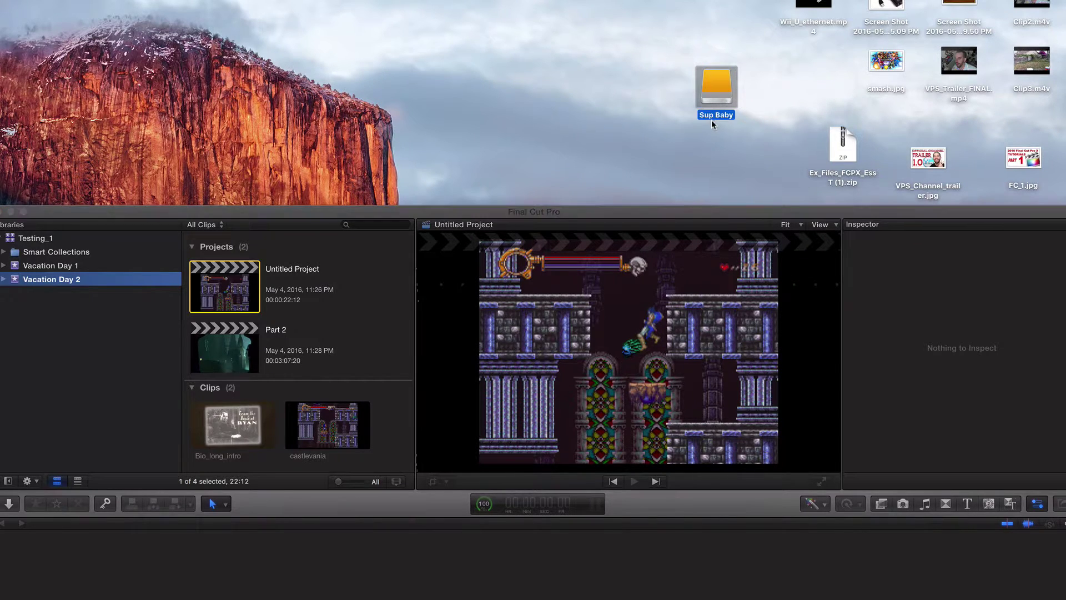
pyautogui.moveTo(713, 119); pyautogui.dragTo(709, 56)
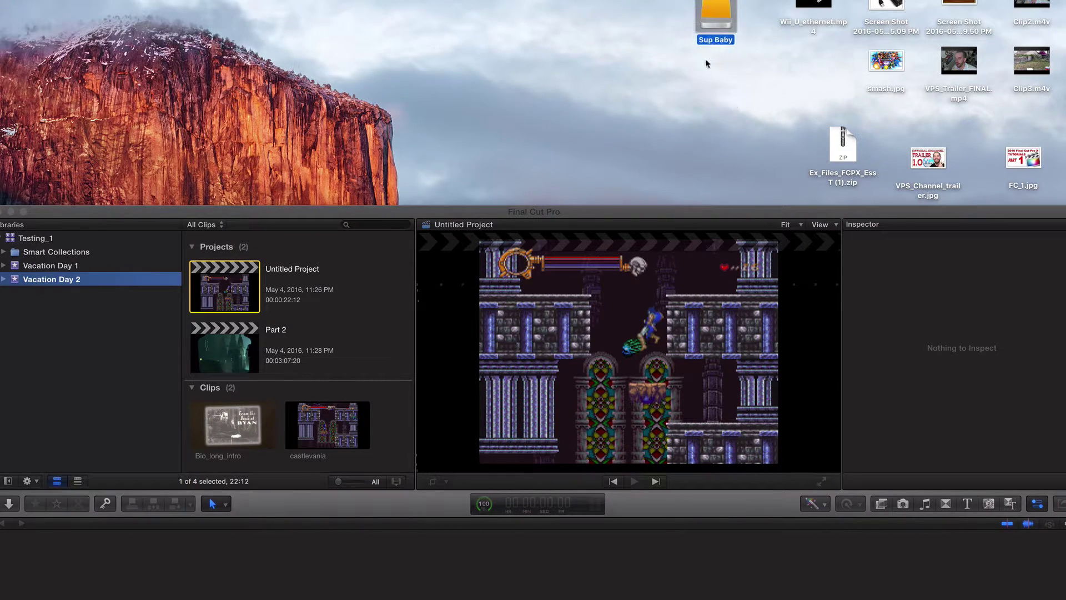
pyautogui.moveTo(646, 210); pyautogui.dragTo(639, 64)
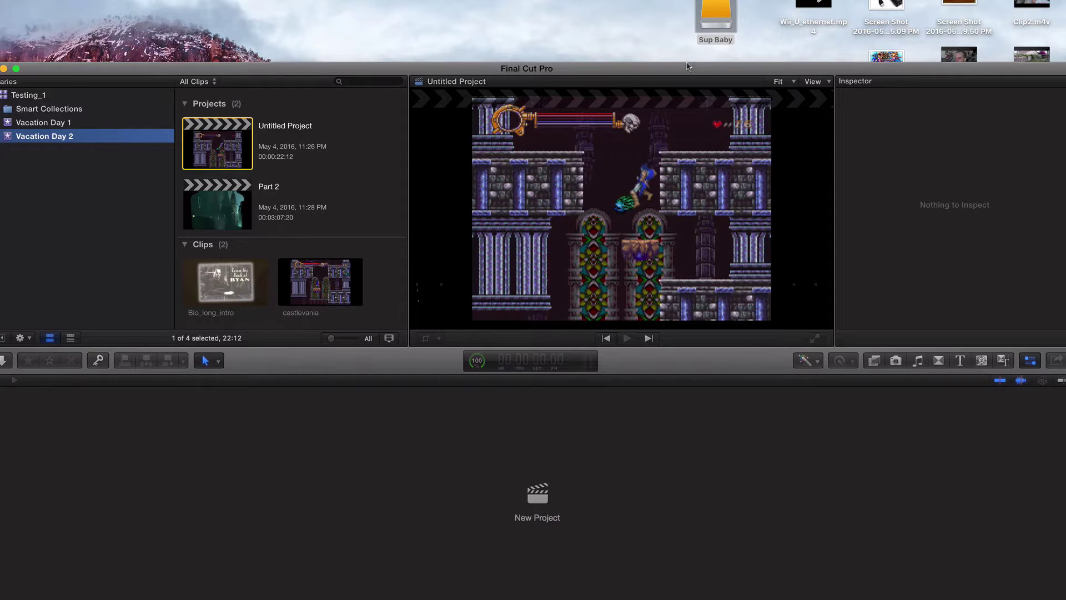
pyautogui.moveTo(686, 62)
pyautogui.mouseDown()
pyautogui.moveTo(683, 93)
pyautogui.moveTo(689, 70)
pyautogui.mouseUp()
# Step: On the Sup Baby drive, create a folder named FCPX Libraries inside the Village Park Source folder
pyautogui.click(715, 33)
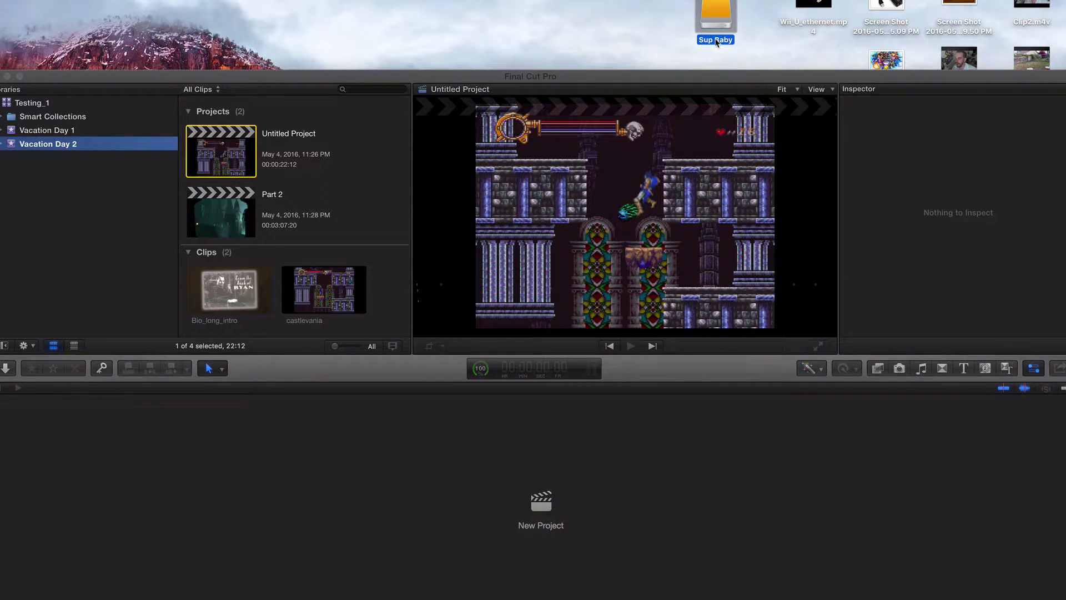
pyautogui.doubleClick(716, 40)
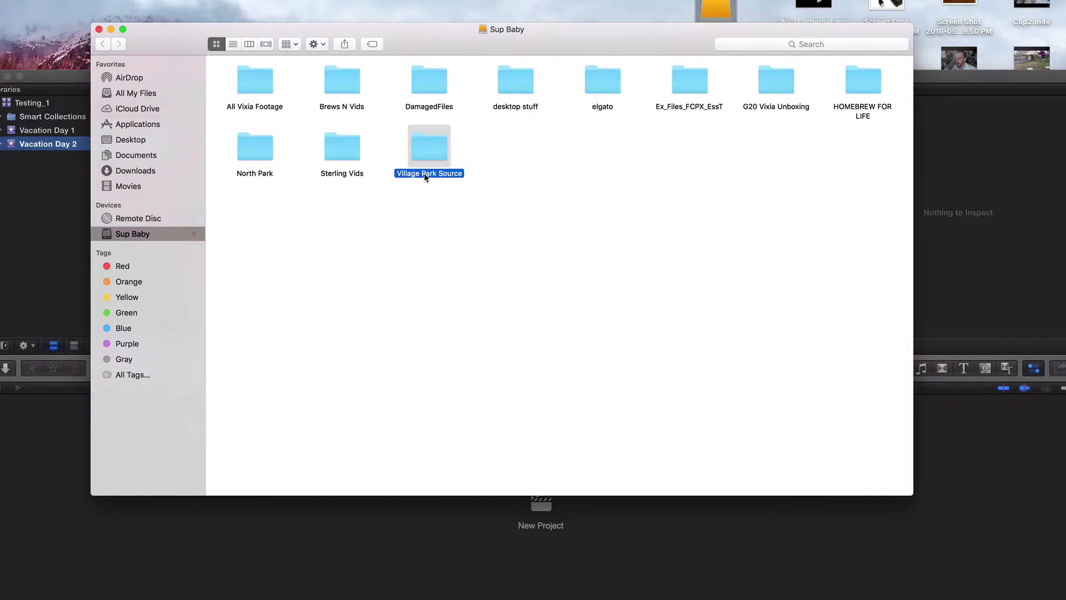
pyautogui.doubleClick(424, 173)
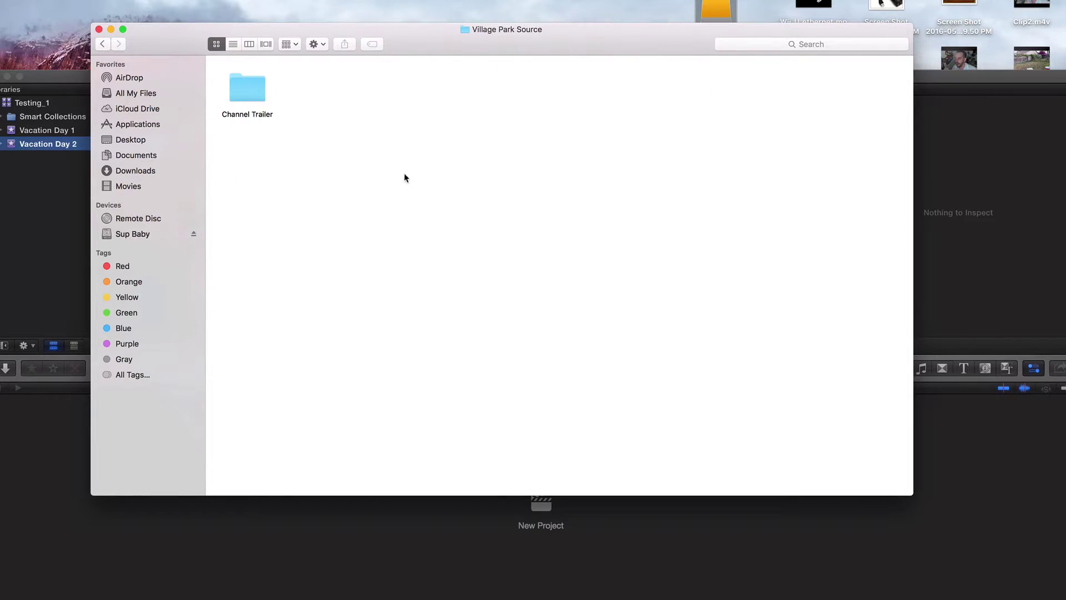
pyautogui.rightClick(305, 110)
pyautogui.click(326, 117)
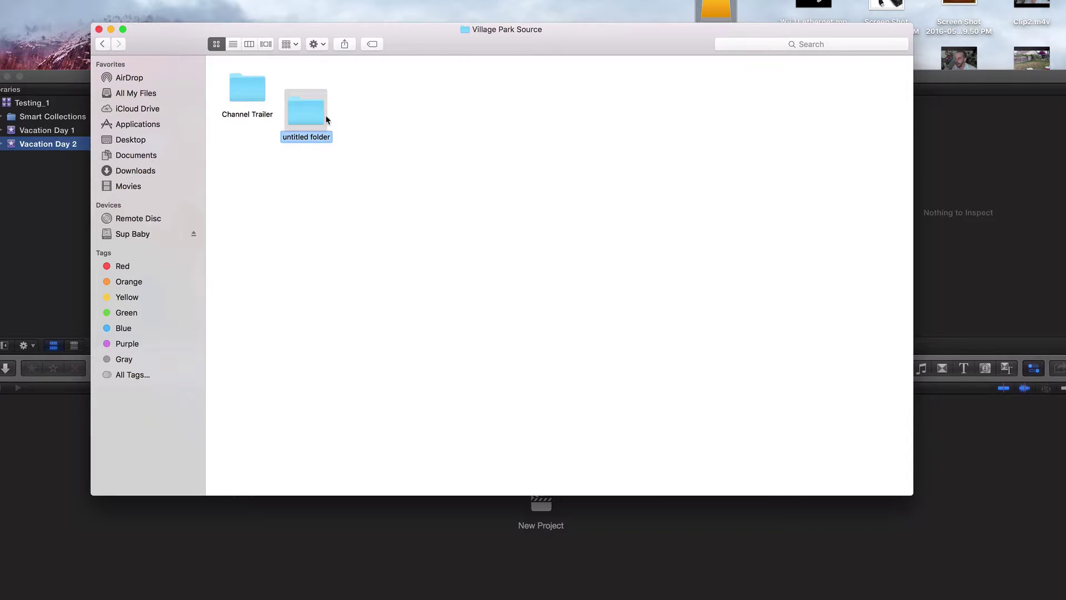
pyautogui.write('FCPX Libraries')
pyautogui.press('Return')
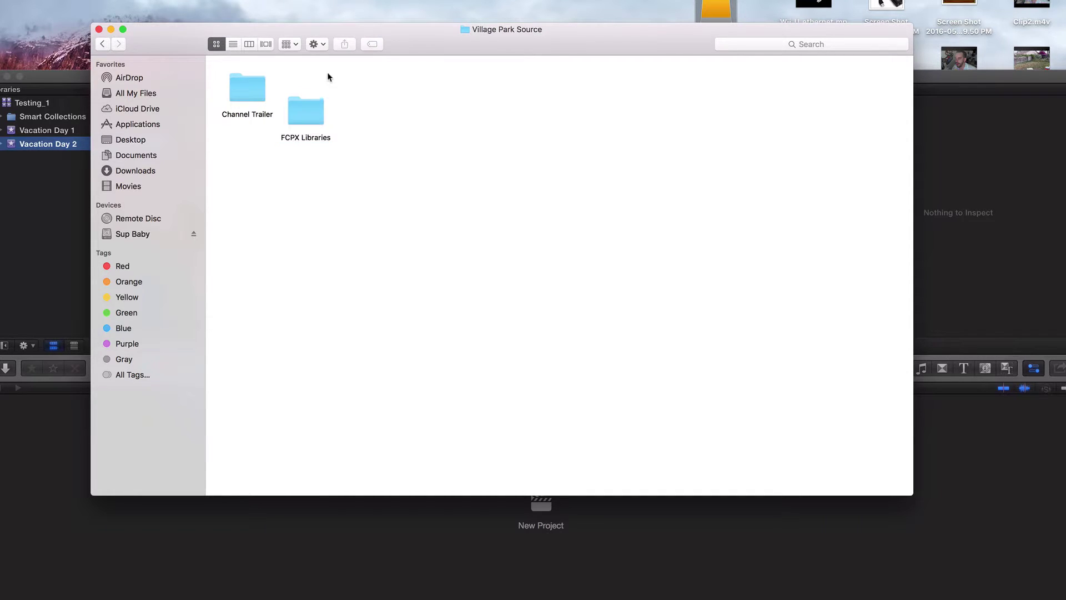
# Step: Tidy the folder icons in Village Park Source into an aligned row
pyautogui.click(317, 44)
pyautogui.moveTo(422, 217)
pyautogui.click(456, 215)
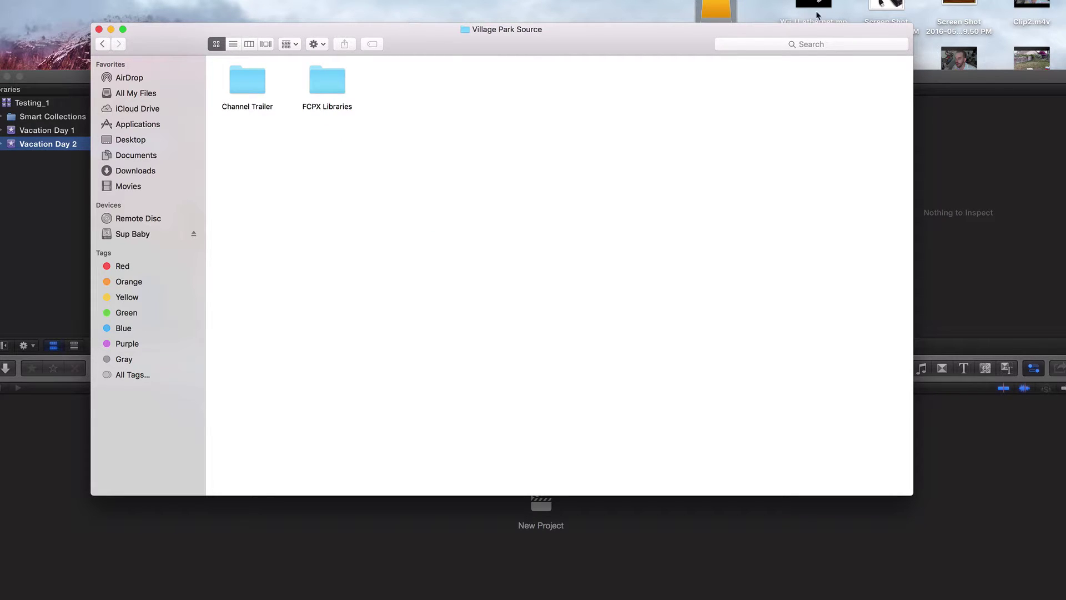
# Step: Switch back to Final Cut Pro and close the Testing_1 library
pyautogui.click(938, 84)
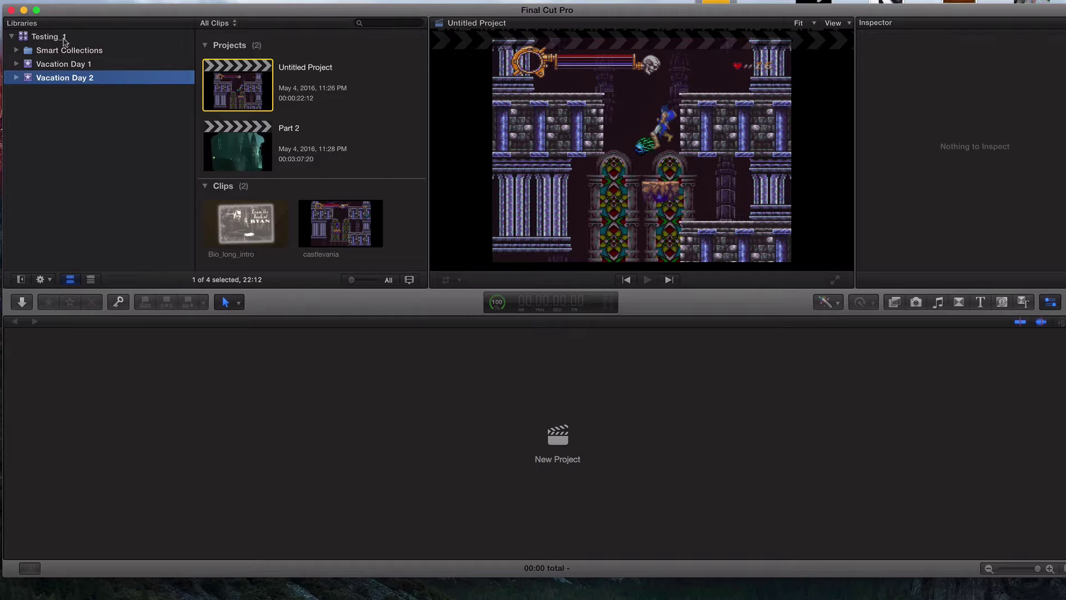
pyautogui.click(45, 36)
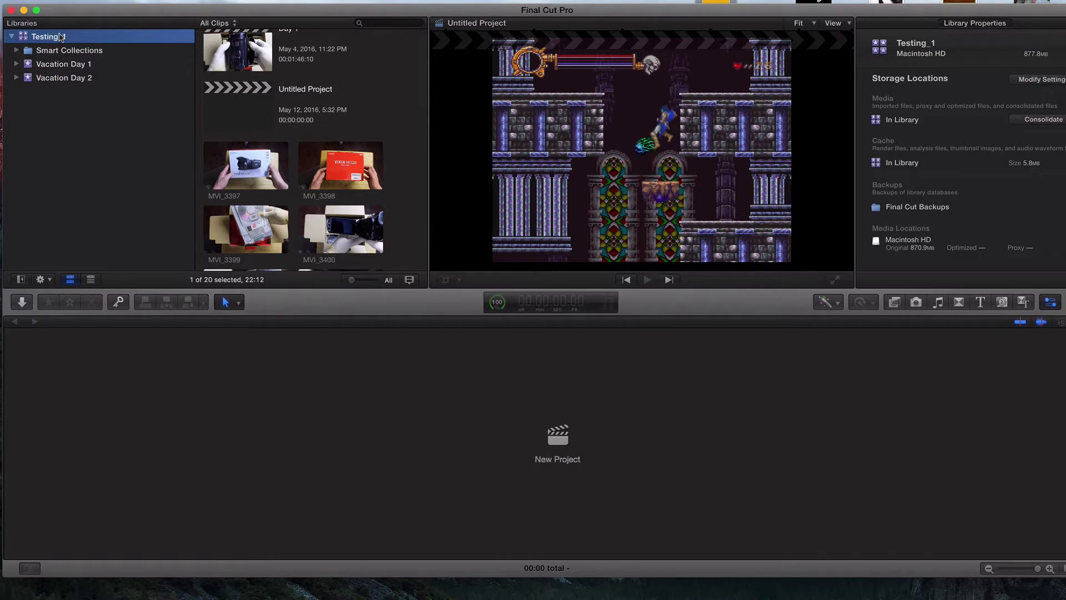
pyautogui.rightClick(61, 37)
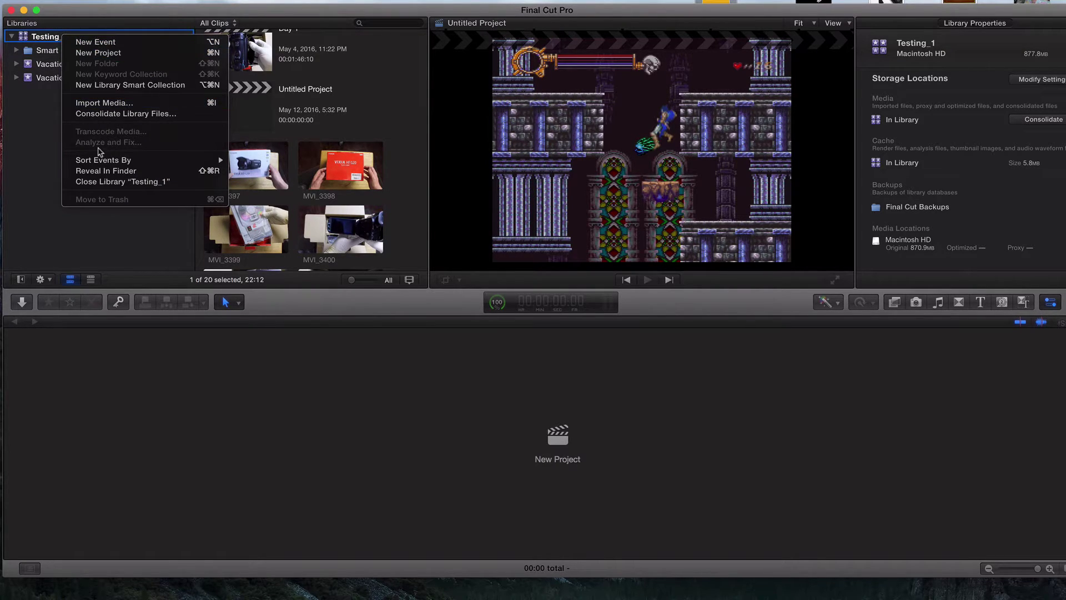
pyautogui.click(90, 183)
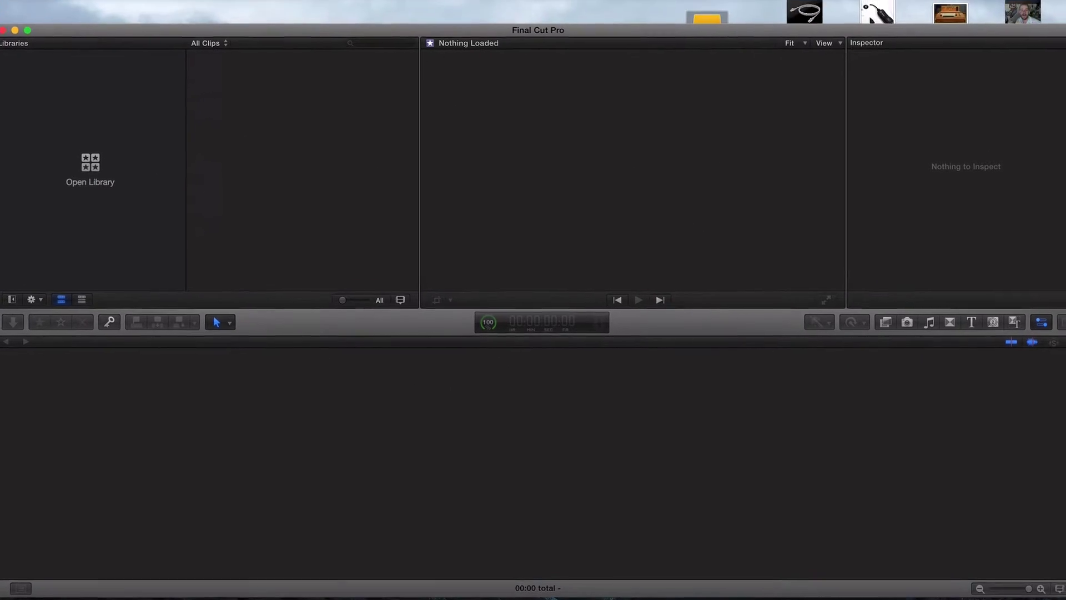
# Step: Create a new library named First_Library, saved in the FCPX Libraries folder within Village Park Source on the Sup Baby drive
pyautogui.click(25, 6)
pyautogui.moveTo(30, 22)
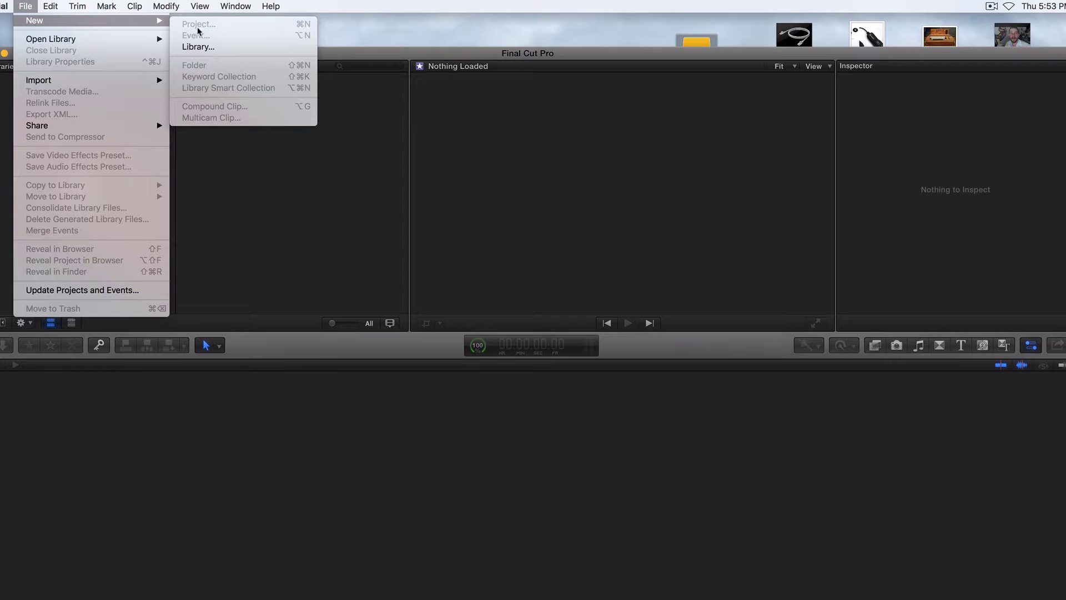
pyautogui.click(195, 48)
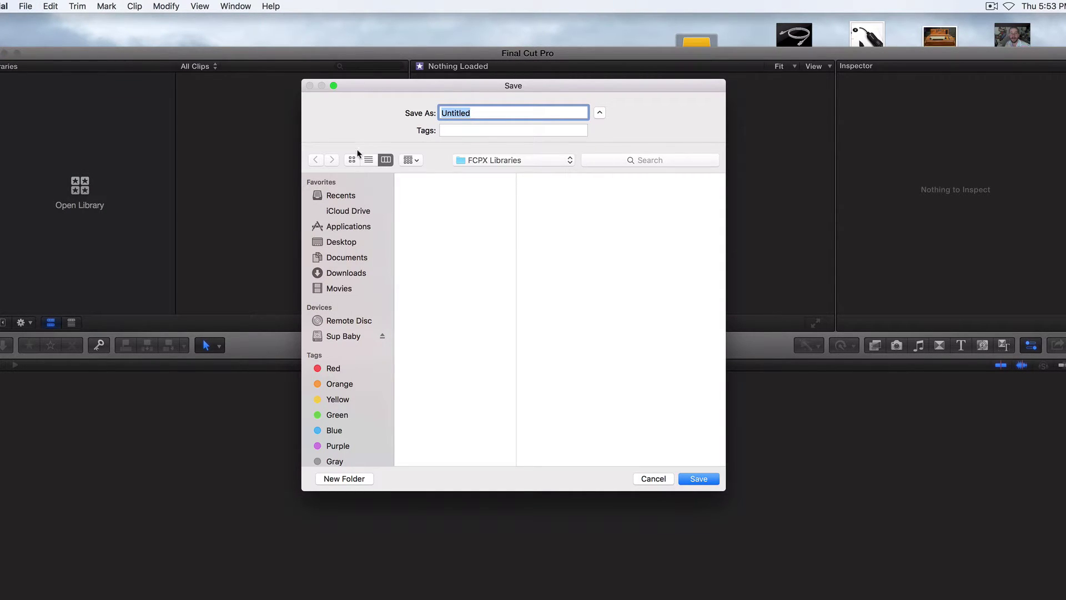
pyautogui.click(341, 338)
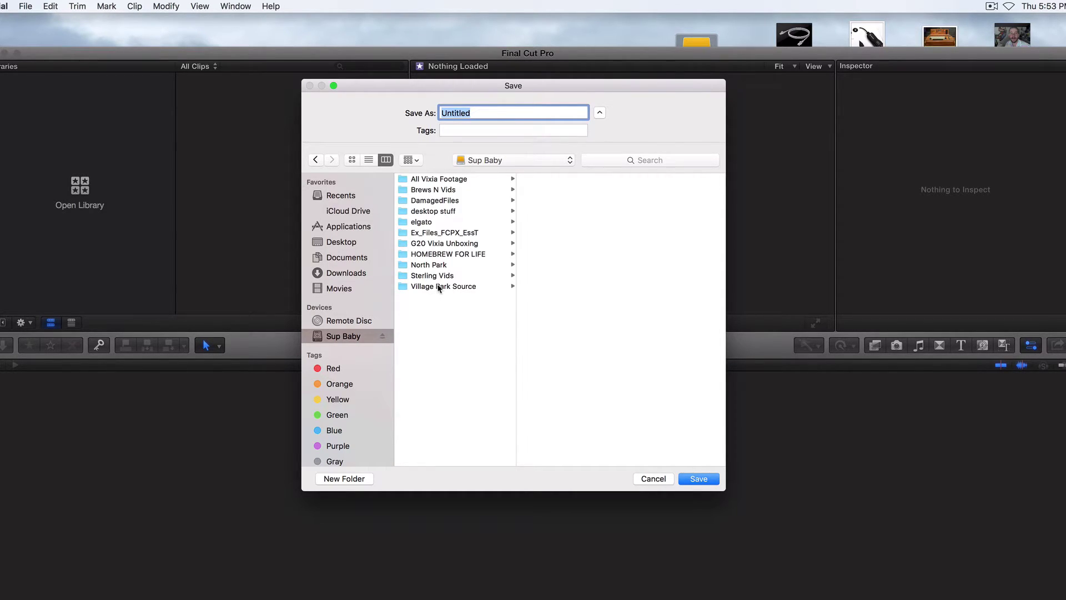
pyautogui.click(439, 287)
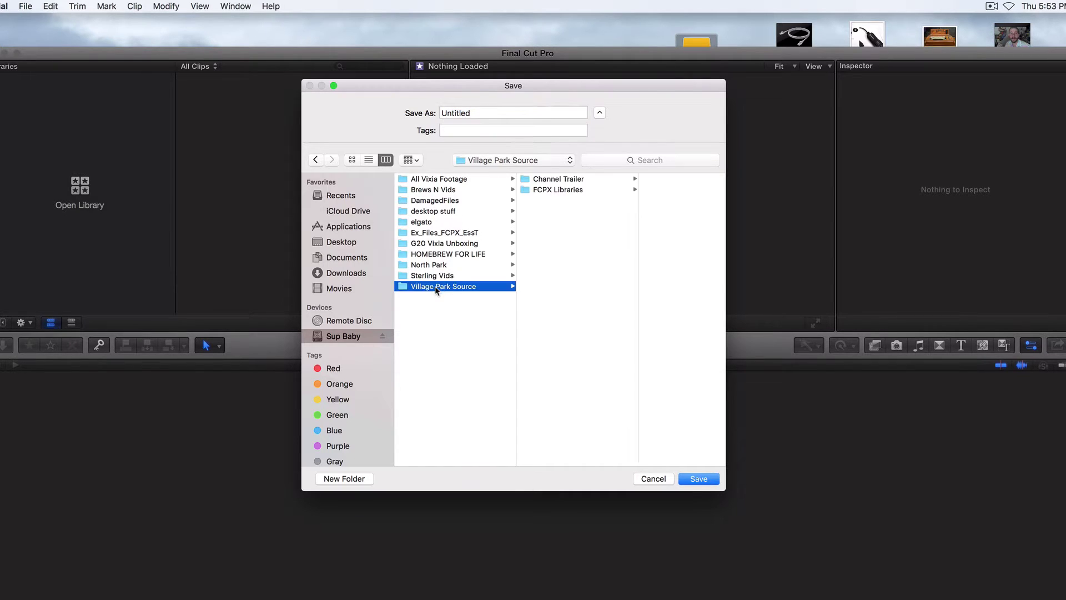
pyautogui.click(557, 190)
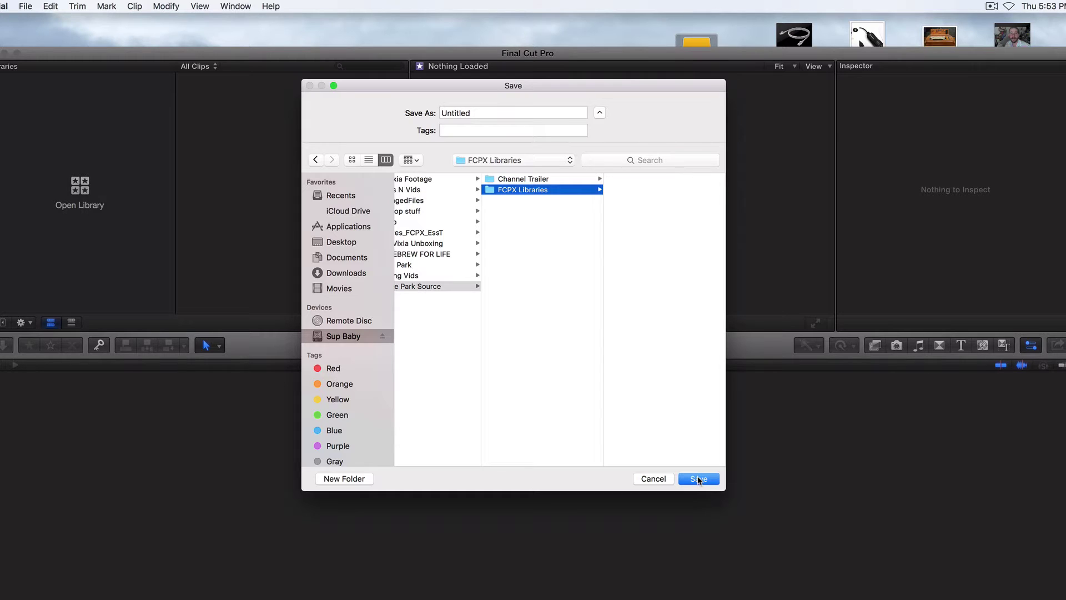
pyautogui.doubleClick(477, 111)
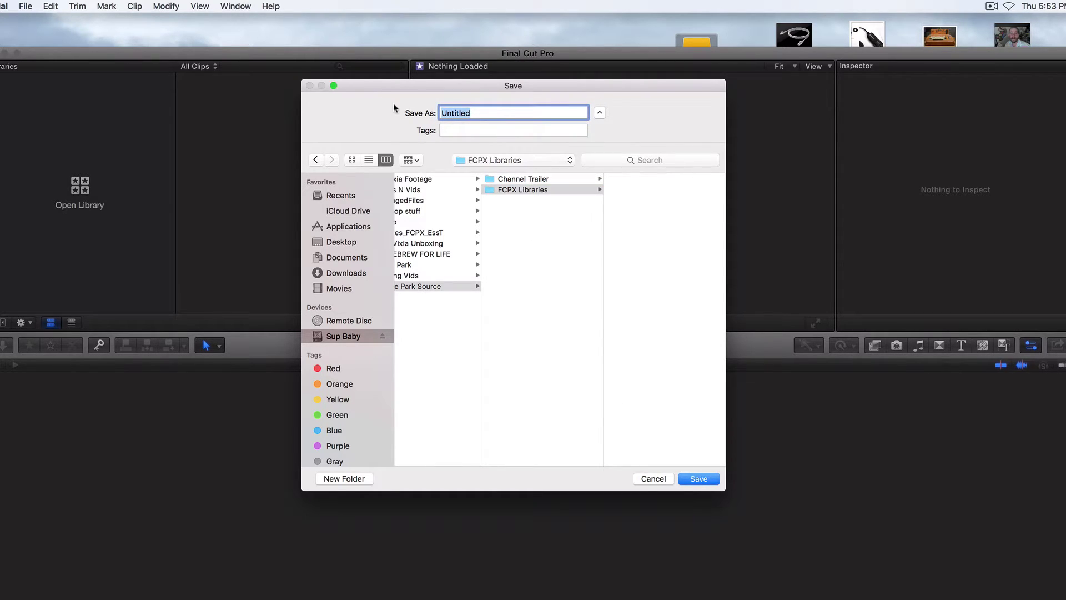
pyautogui.write('First_Library')
pyautogui.click(695, 479)
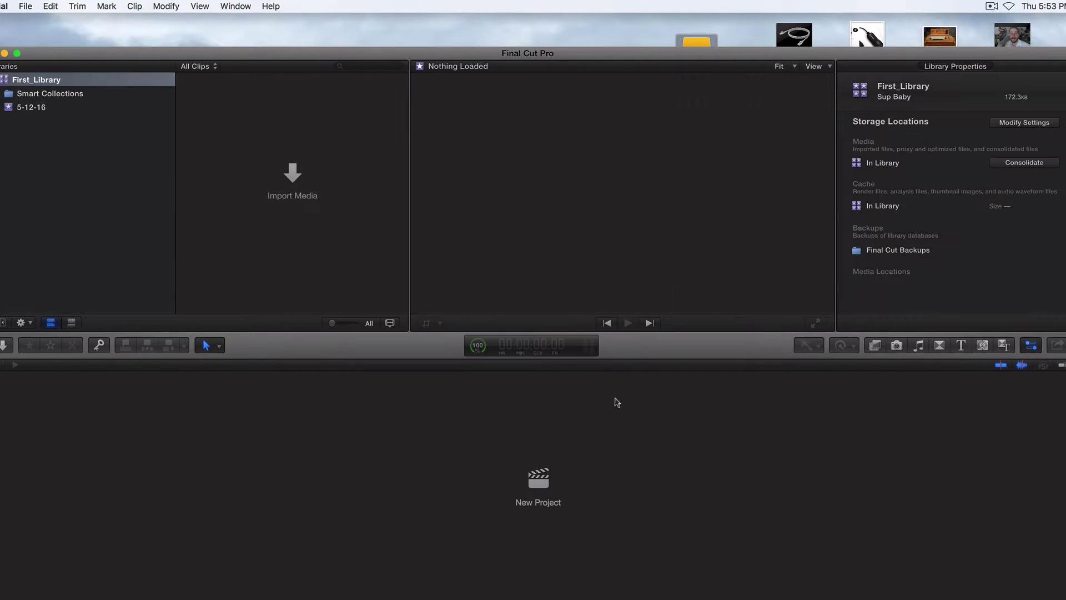
# Step: Examine the Smart Collections of First_Library, including All Video, Audio Only and Favorites, and collapse the folder again
pyautogui.moveTo(285, 56)
pyautogui.mouseDown()
pyautogui.moveTo(290, 71)
pyautogui.moveTo(288, 61)
pyautogui.mouseUp()
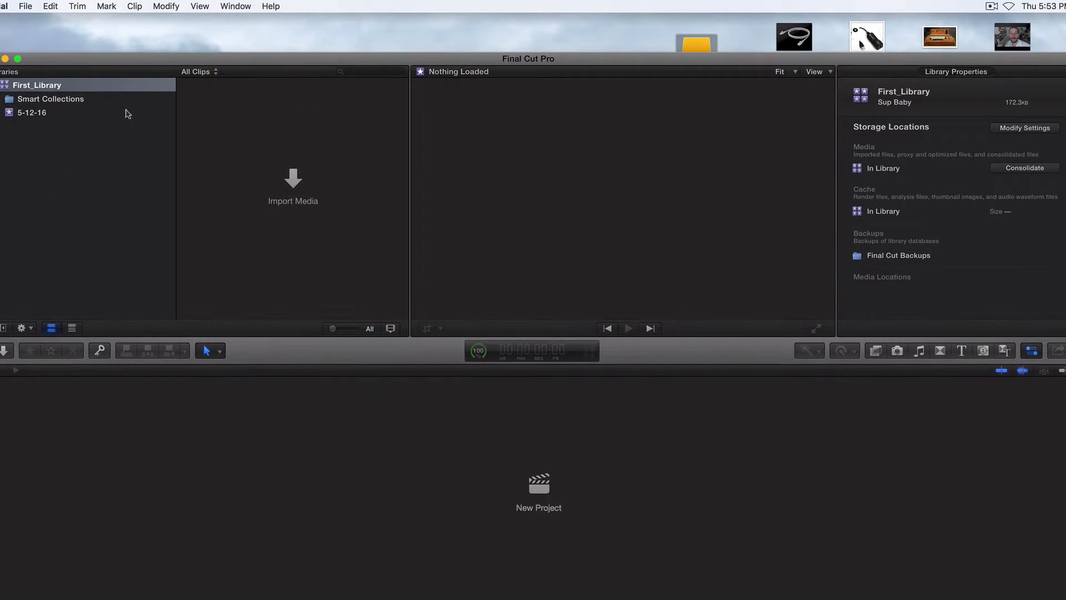
pyautogui.moveTo(77, 60); pyautogui.dragTo(94, 57)
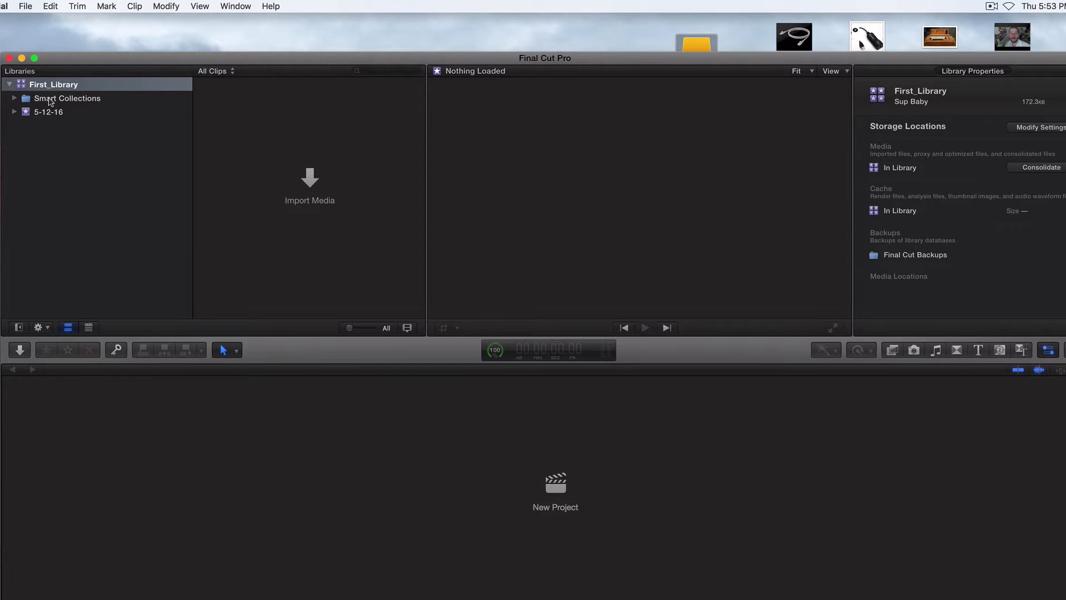
pyautogui.click(14, 99)
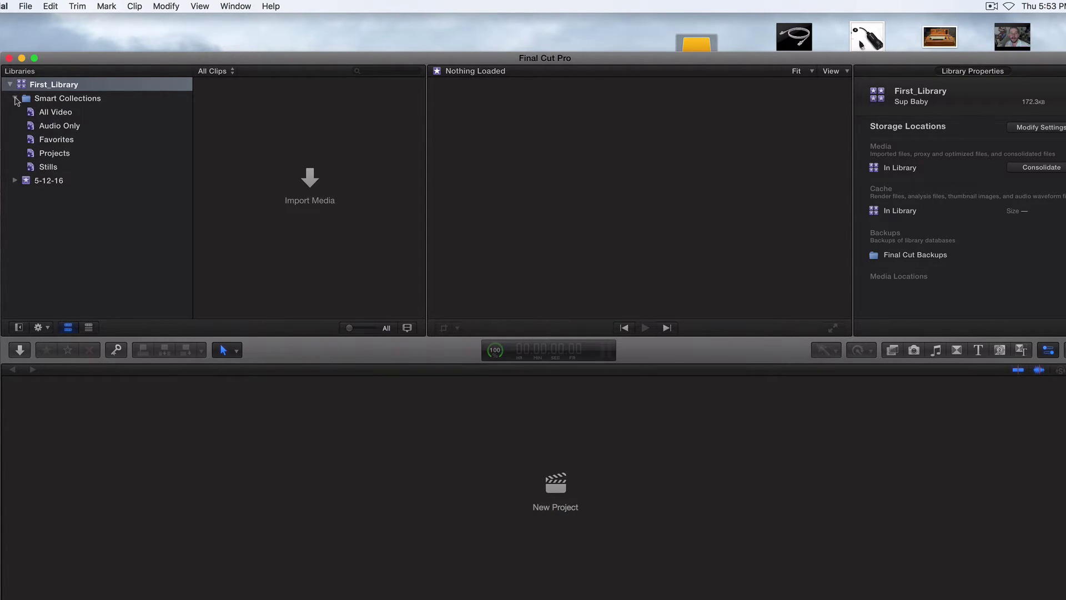
pyautogui.click(60, 114)
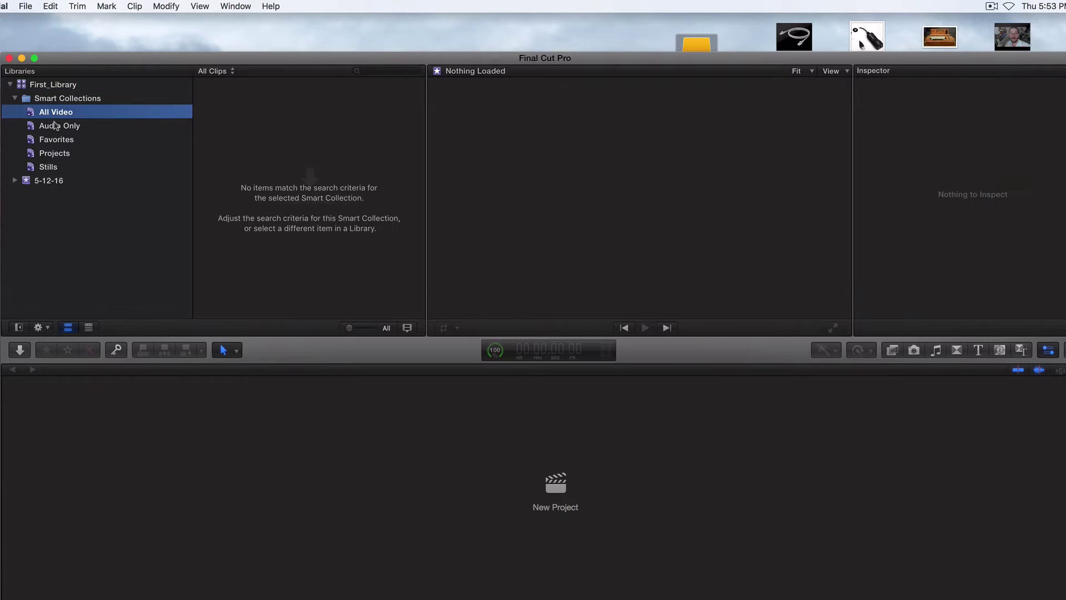
pyautogui.click(55, 127)
pyautogui.click(57, 140)
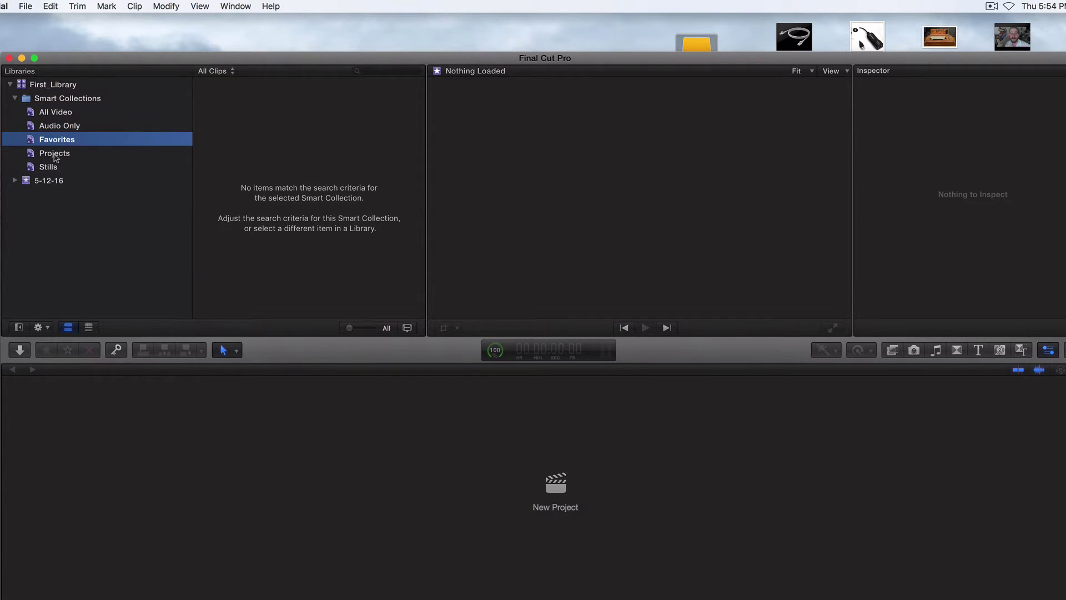
pyautogui.click(10, 85)
pyautogui.click(11, 85)
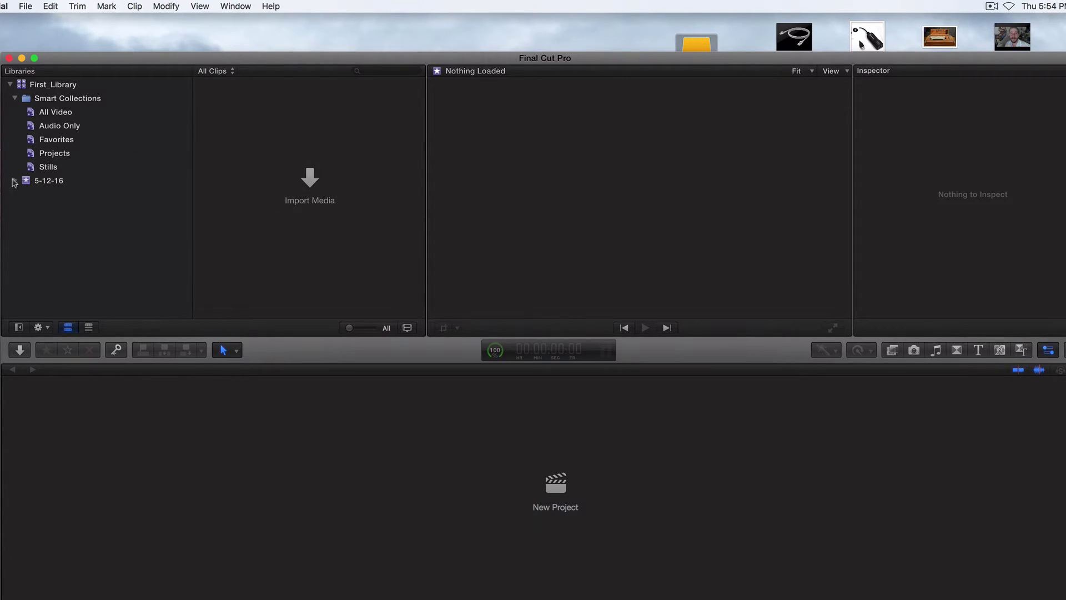
pyautogui.click(15, 98)
# Step: Rename the 5-12-16 event in First_Library as First Event
pyautogui.click(65, 114)
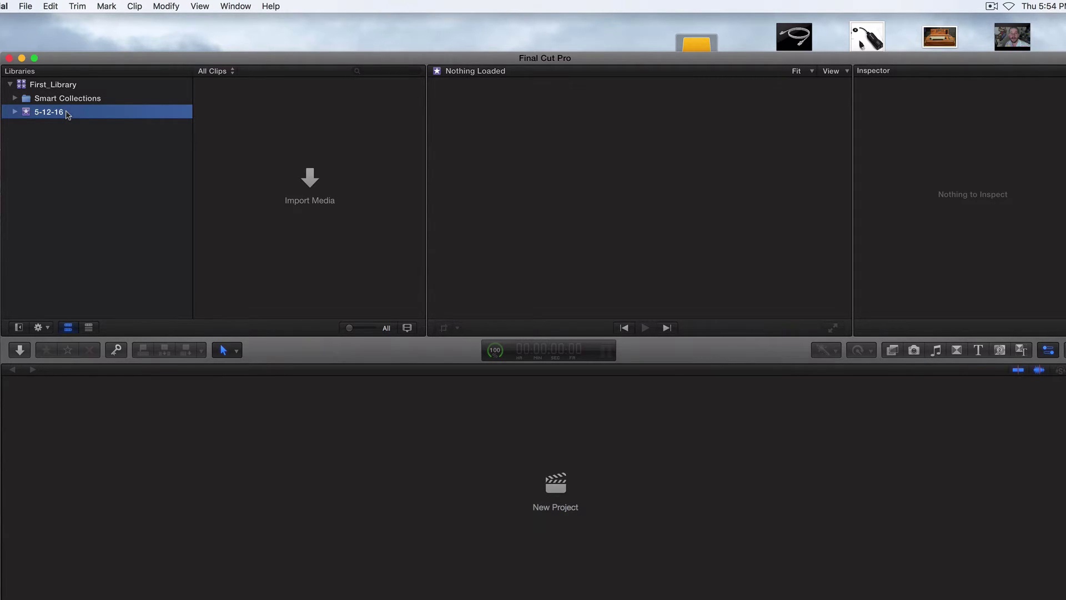
pyautogui.click(67, 101)
pyautogui.click(64, 114)
pyautogui.click(65, 114)
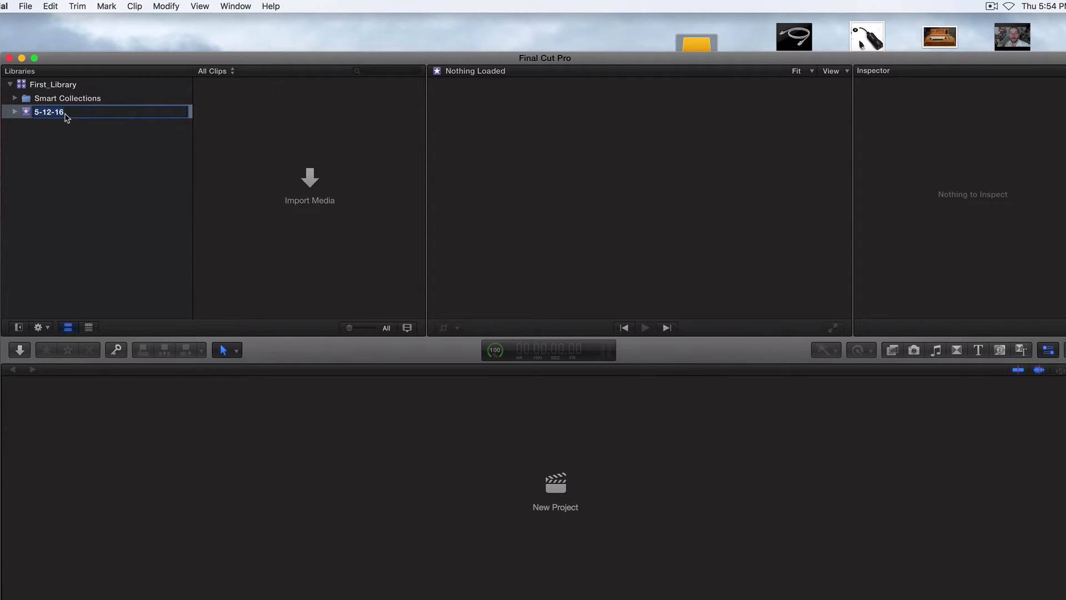
pyautogui.write('First Event')
pyautogui.press('Return')
# Step: Lower the Final Cut Pro window and switch to the Village Park Source Finder window, placing it just below the Sup Baby drive icon
pyautogui.moveTo(139, 60); pyautogui.dragTo(127, 106)
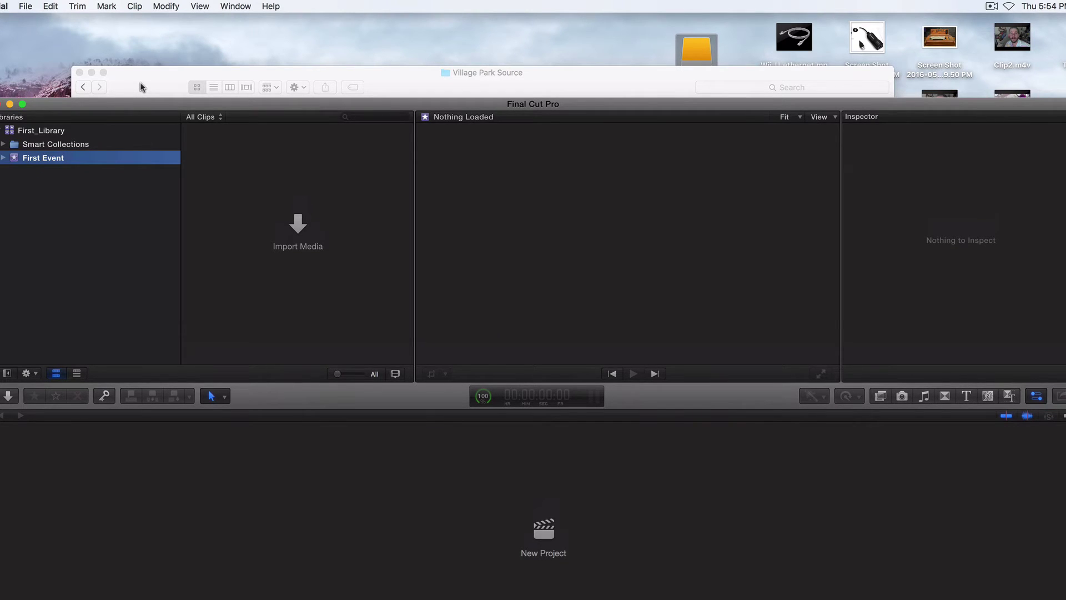
pyautogui.moveTo(138, 106); pyautogui.dragTo(138, 100)
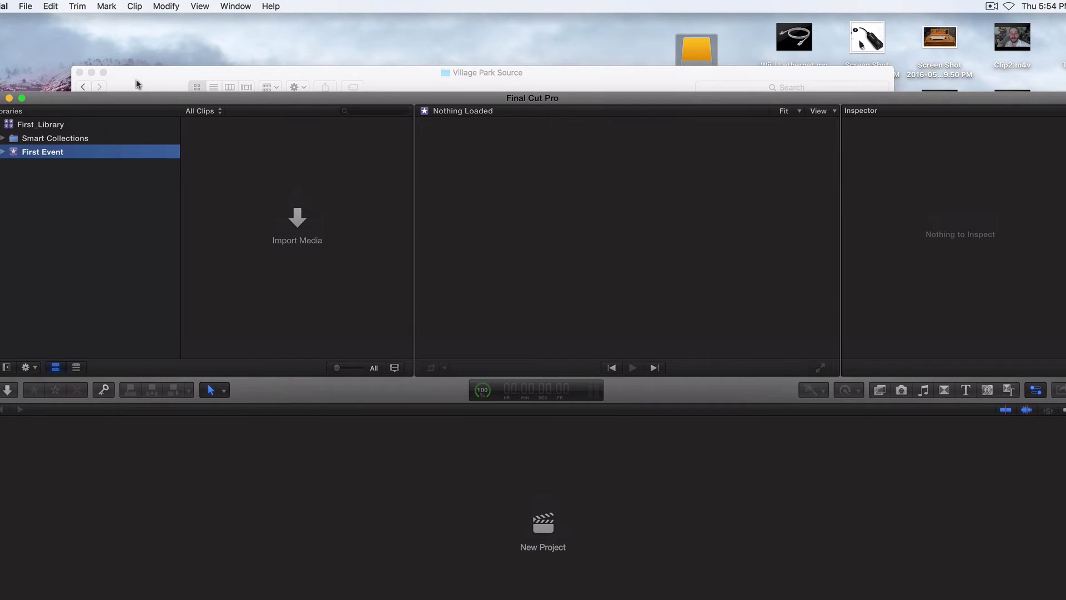
pyautogui.moveTo(139, 96); pyautogui.dragTo(140, 99)
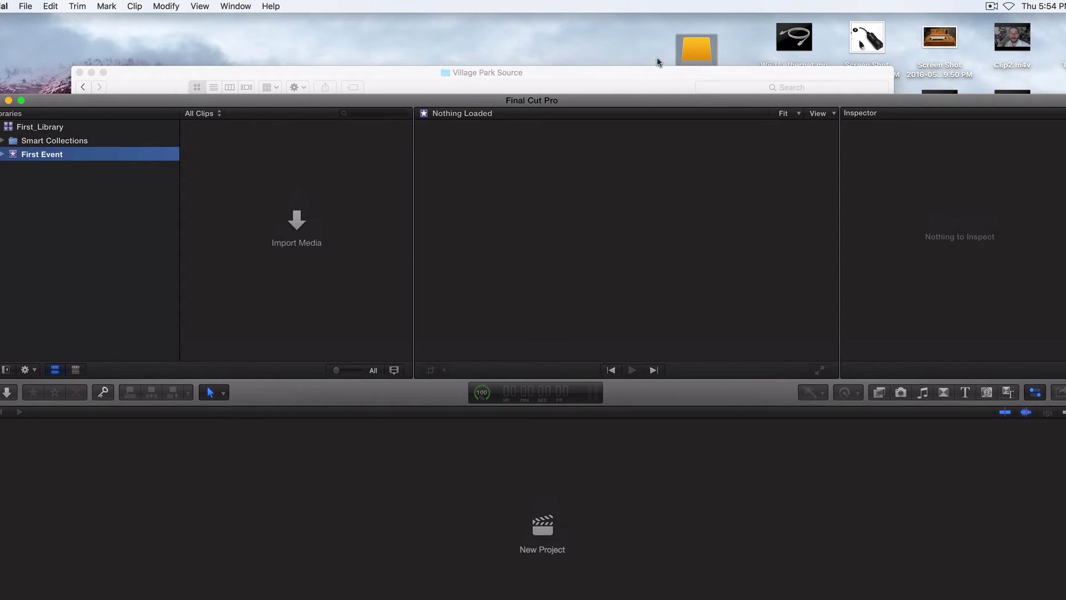
pyautogui.moveTo(671, 76); pyautogui.dragTo(669, 87)
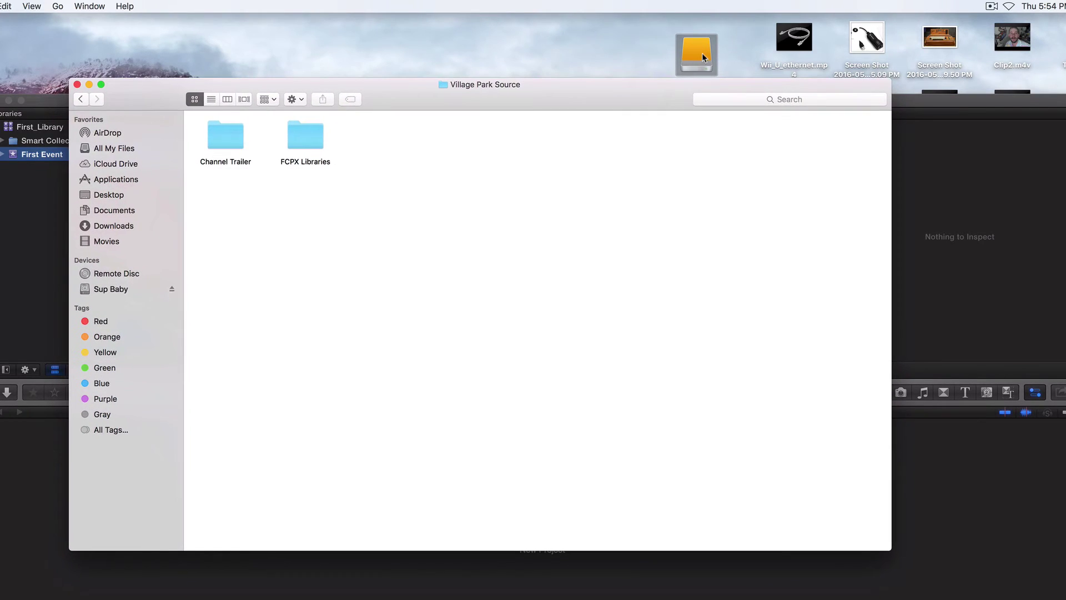
# Step: Open First_Library from the FCPX Libraries folder inside Village Park Source on the Sup Baby drive
pyautogui.doubleClick(699, 53)
pyautogui.moveTo(524, 95); pyautogui.dragTo(513, 59)
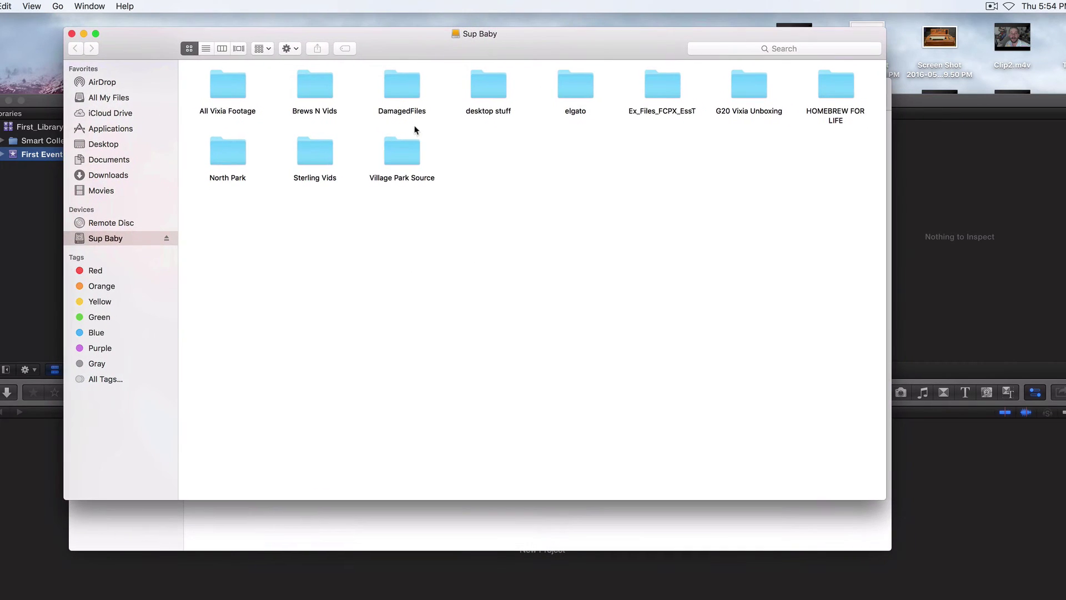
pyautogui.doubleClick(400, 151)
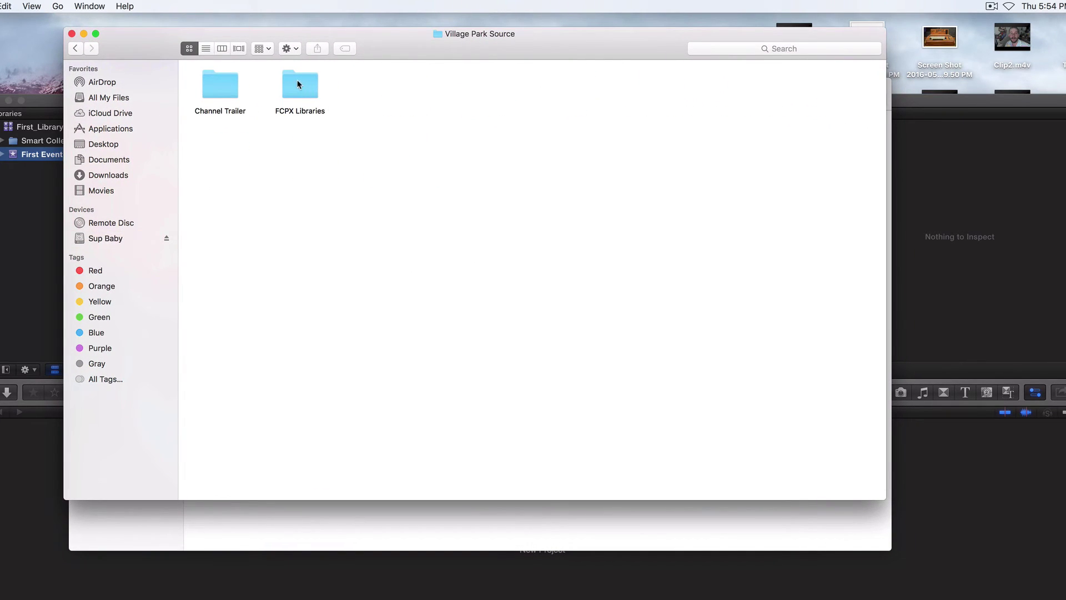
pyautogui.doubleClick(294, 84)
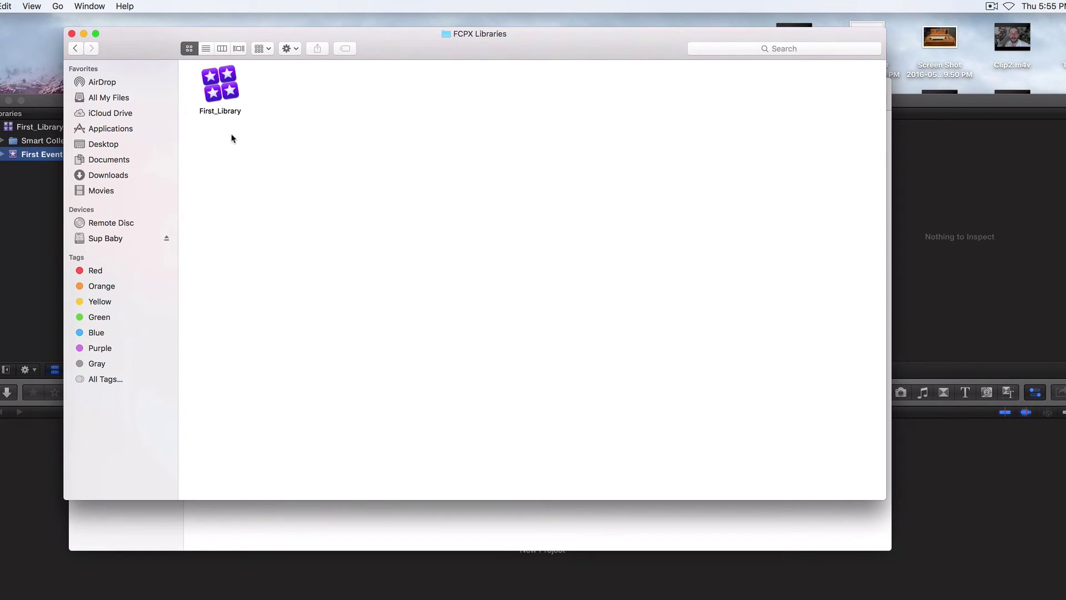
pyautogui.click(231, 111)
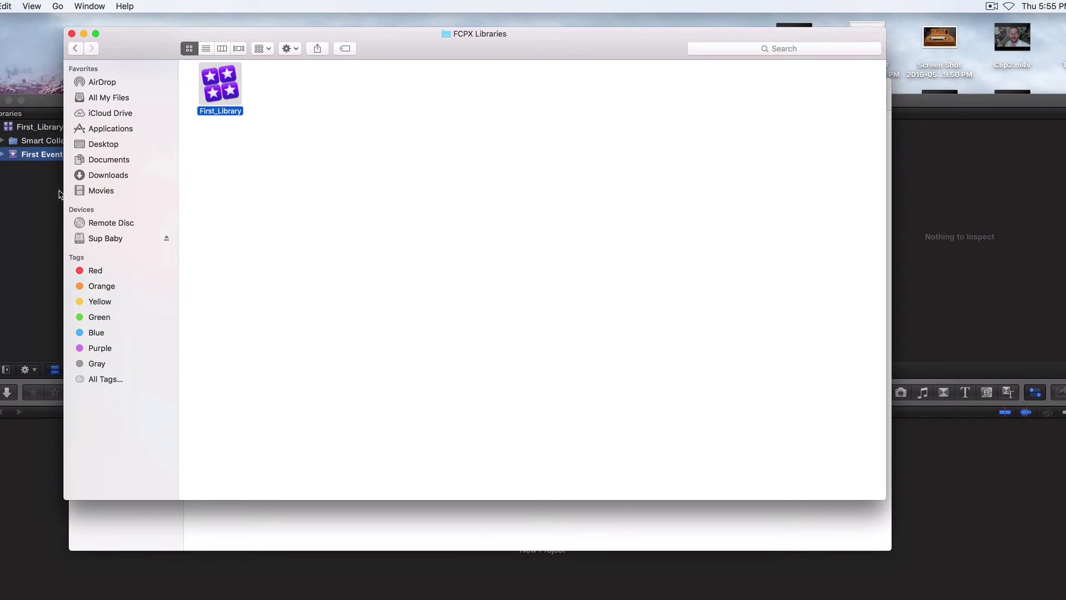
pyautogui.doubleClick(227, 113)
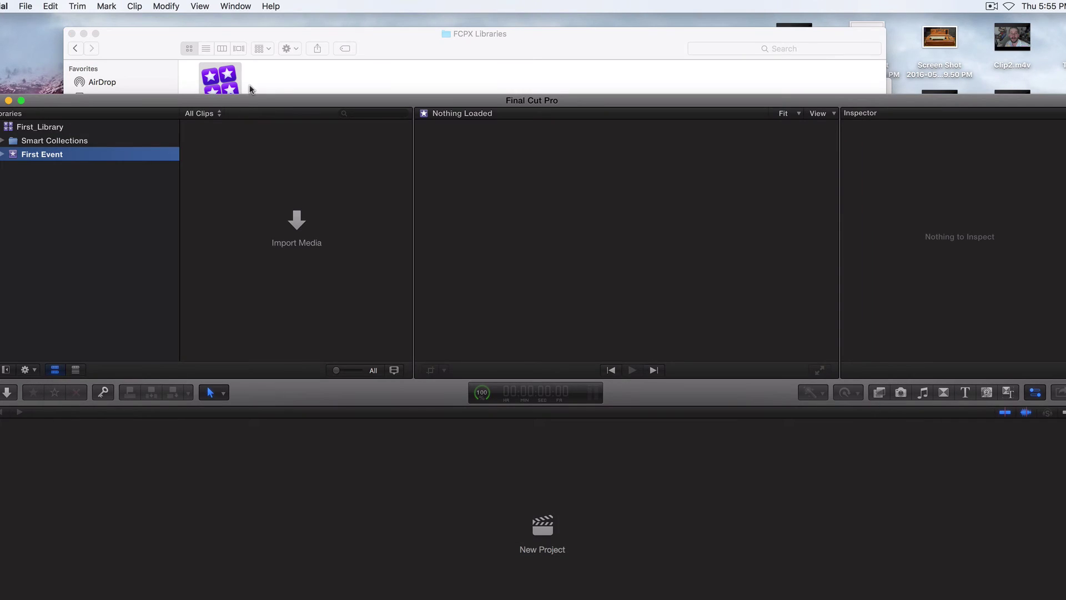
# Step: Show the package contents of First_Library in Finder and return to the Final Cut Pro window, shifting it slightly up
pyautogui.click(226, 98)
pyautogui.rightClick(226, 97)
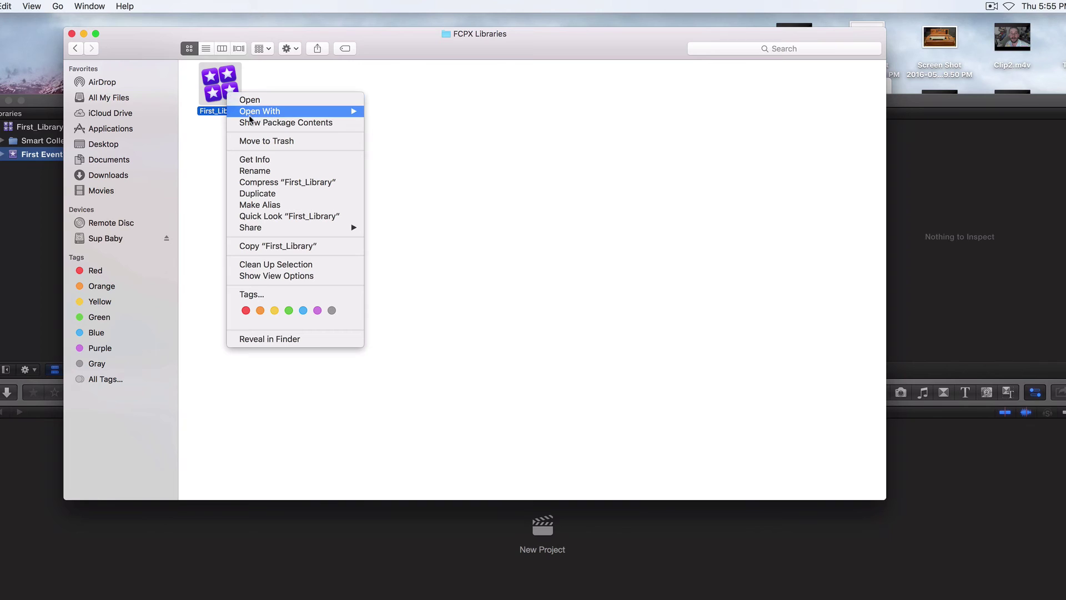
pyautogui.click(335, 123)
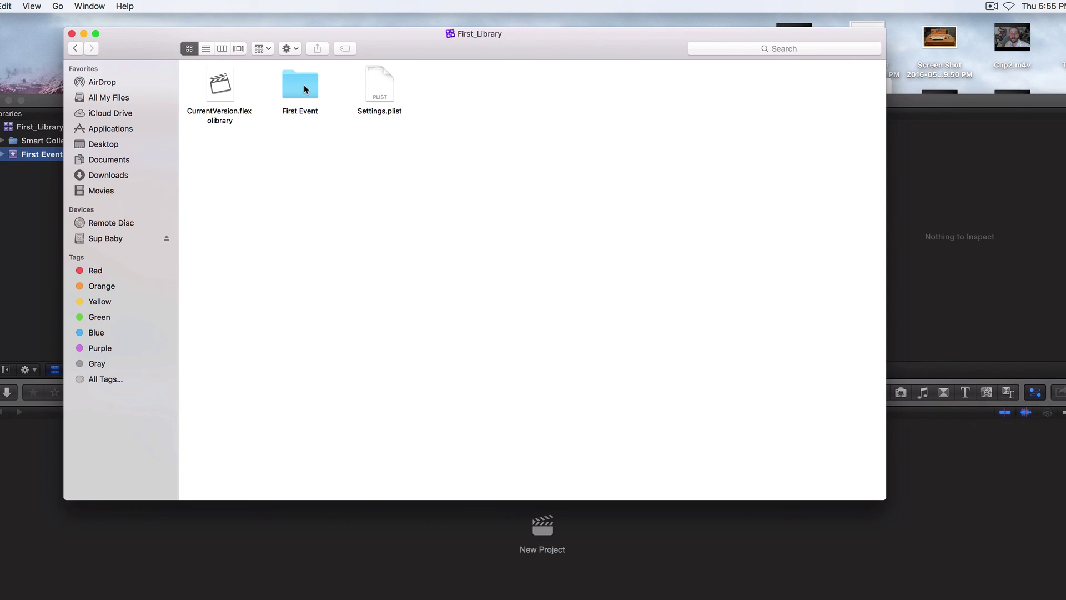
pyautogui.click(50, 107)
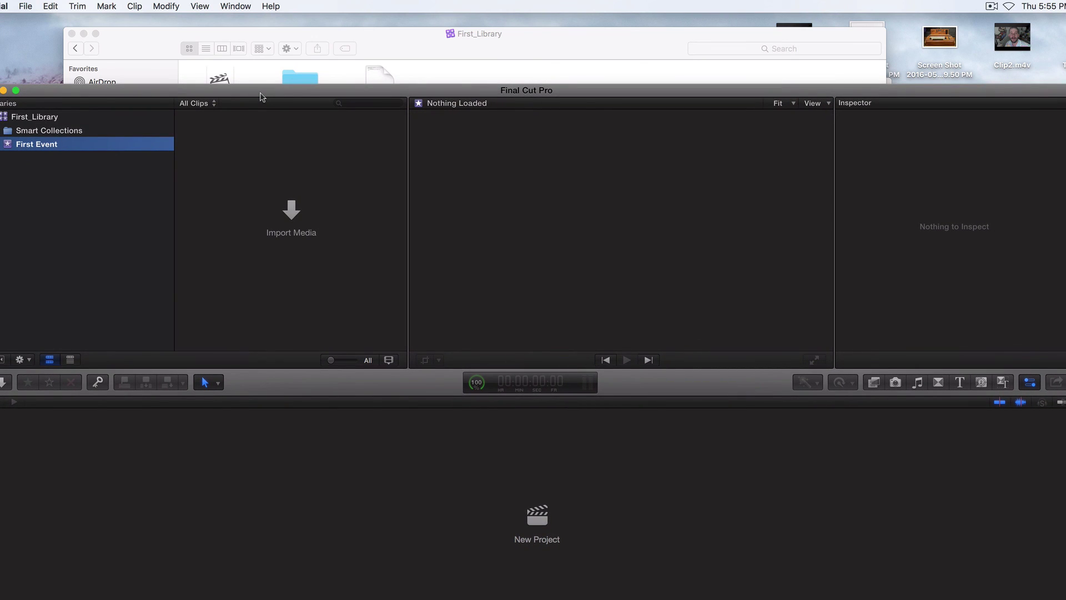
pyautogui.moveTo(260, 93); pyautogui.dragTo(258, 91)
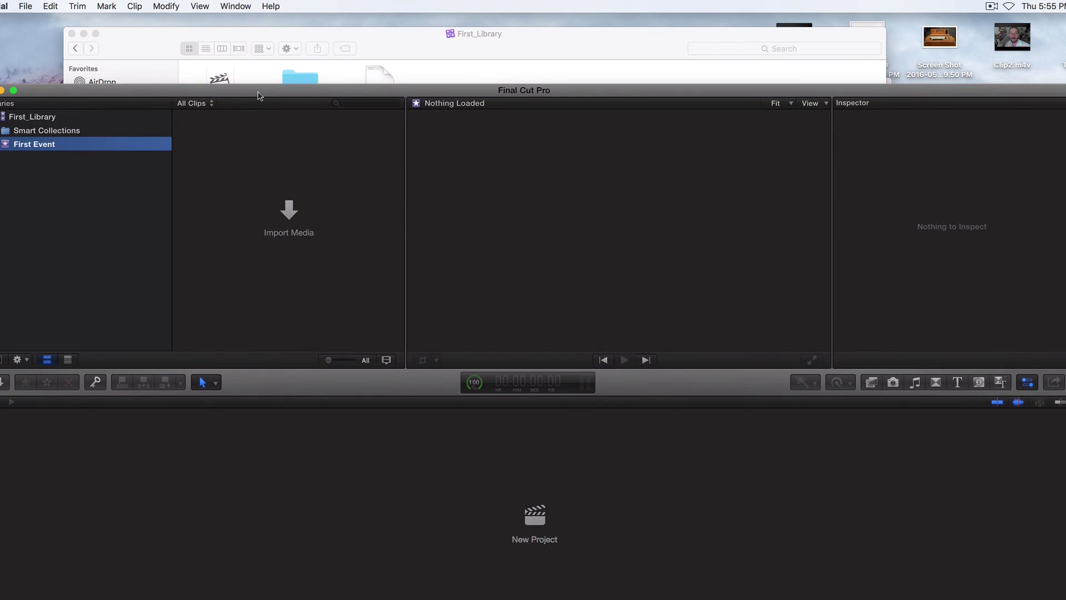